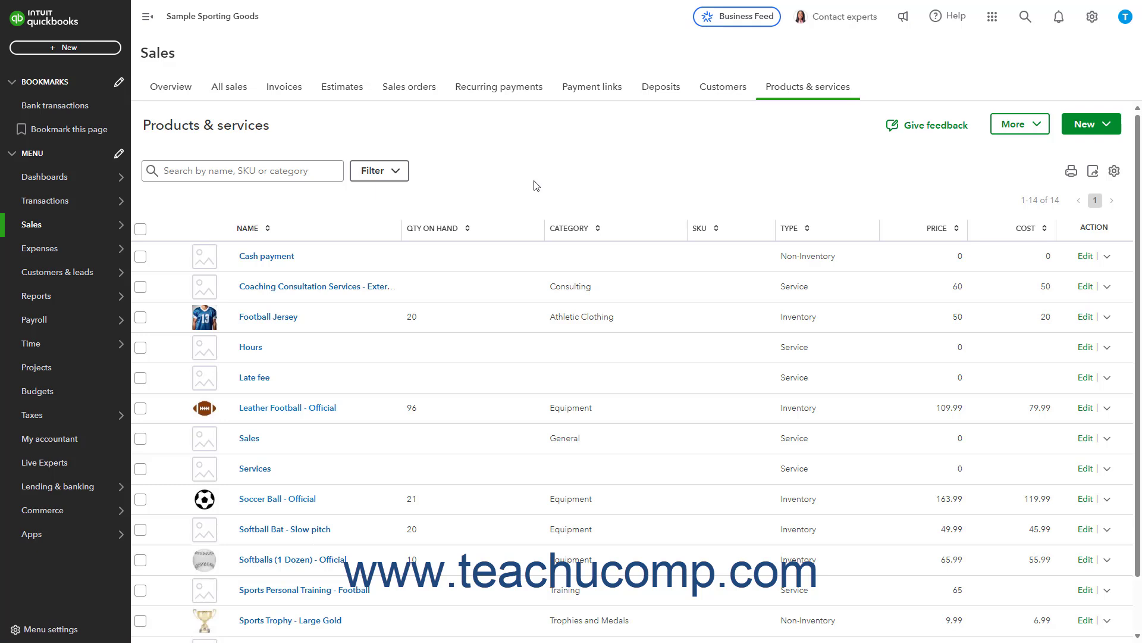
Create a new purchase order with Eastside Sports Wholesale as the vendor.
click(83, 49)
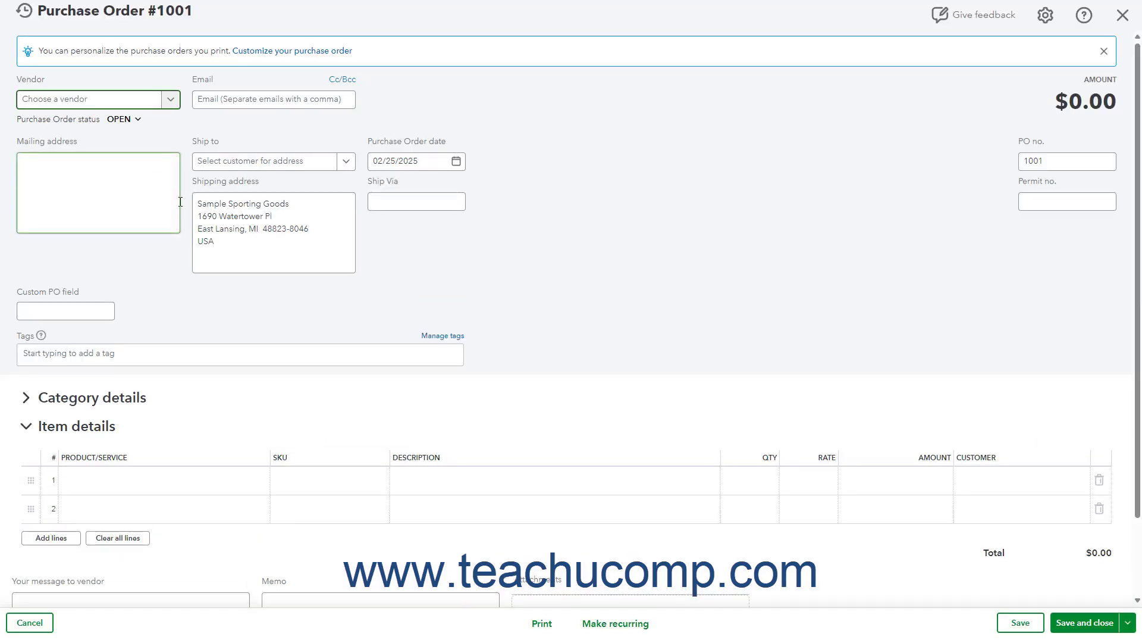
click(170, 102)
click(140, 164)
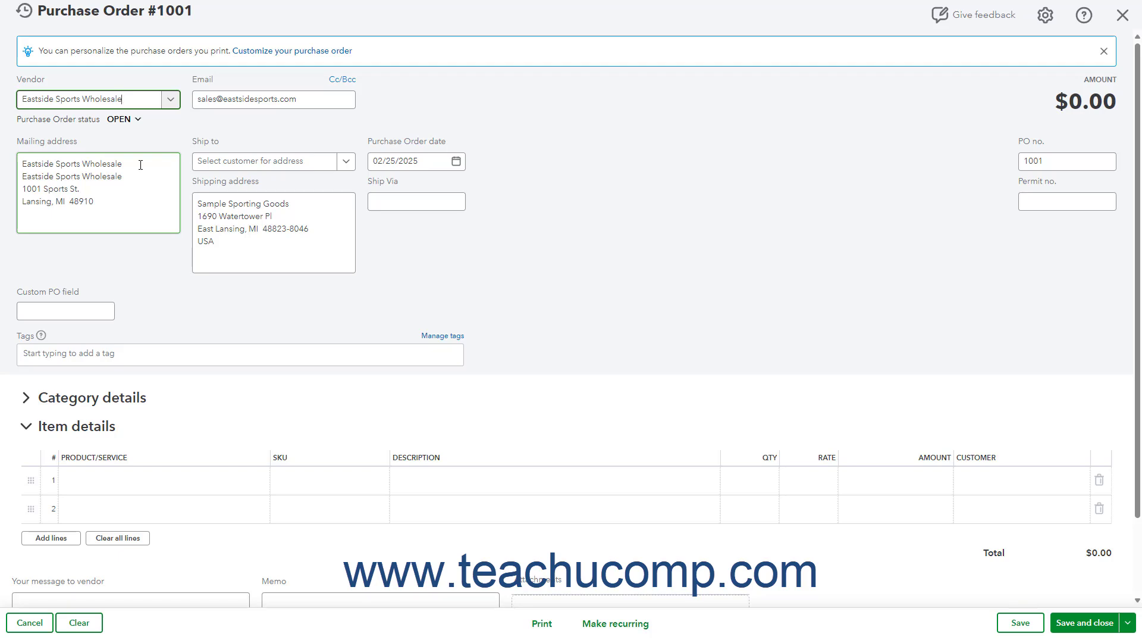
click(171, 99)
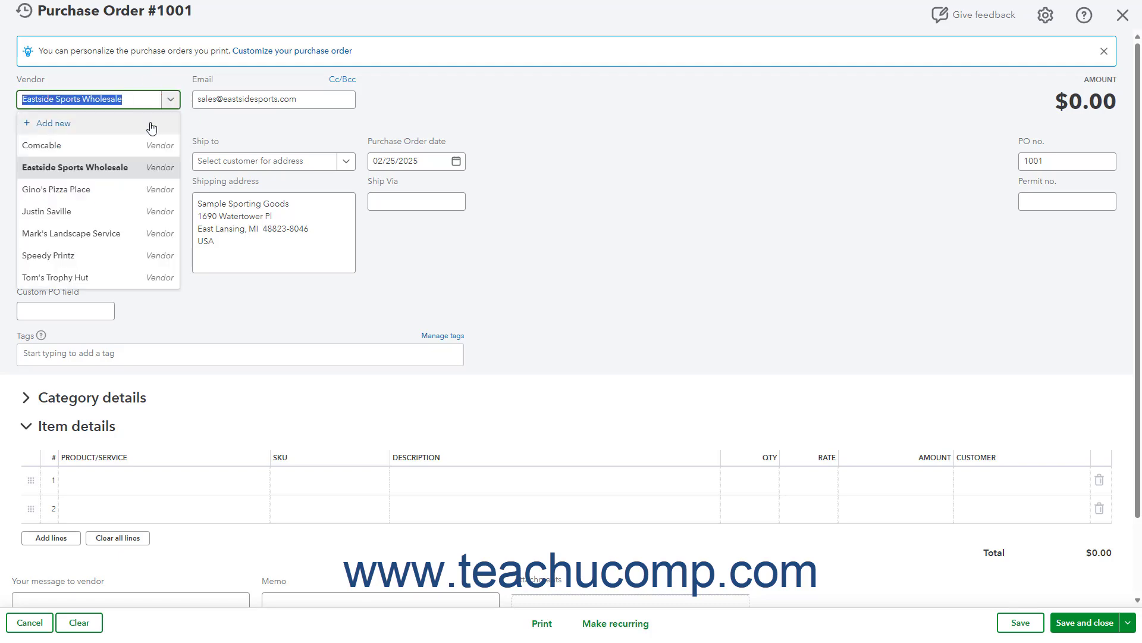
click(170, 101)
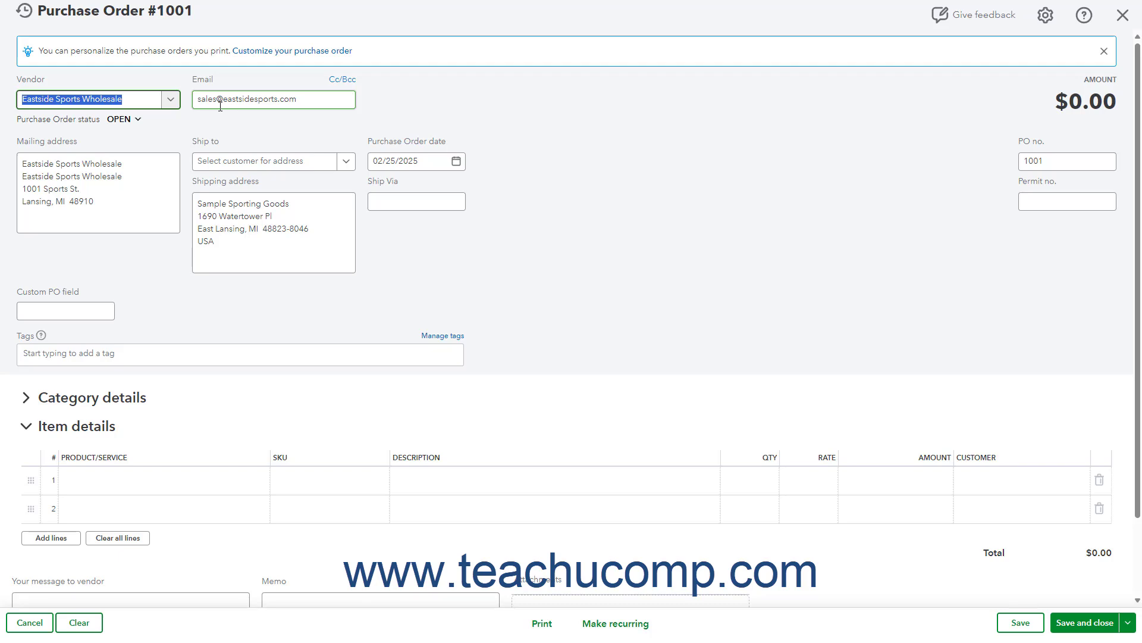
click(344, 83)
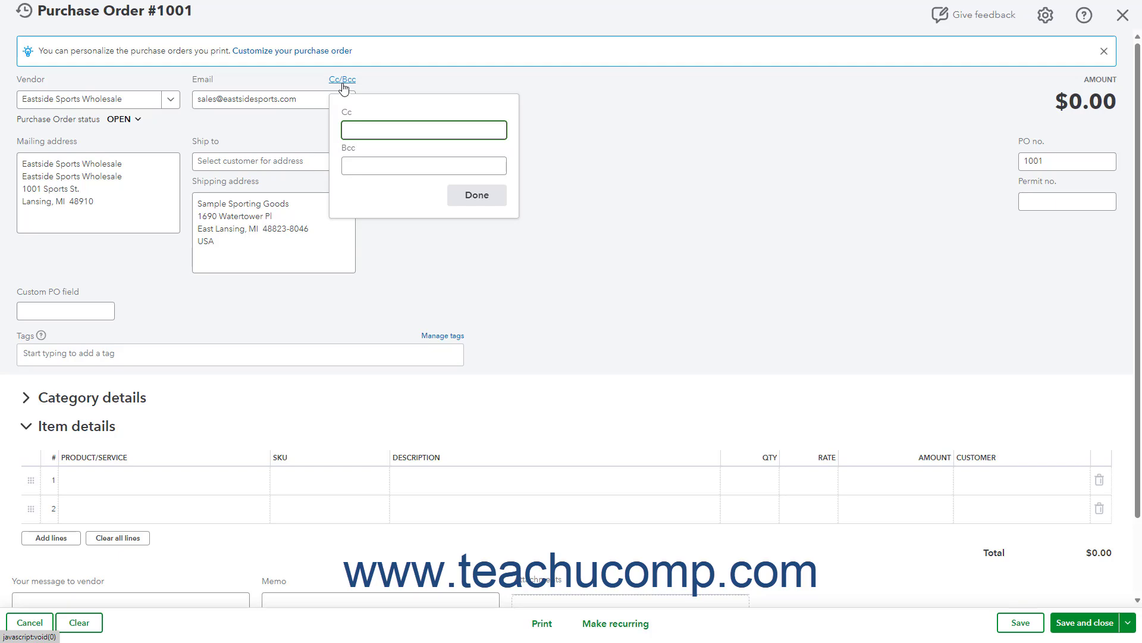
click(480, 200)
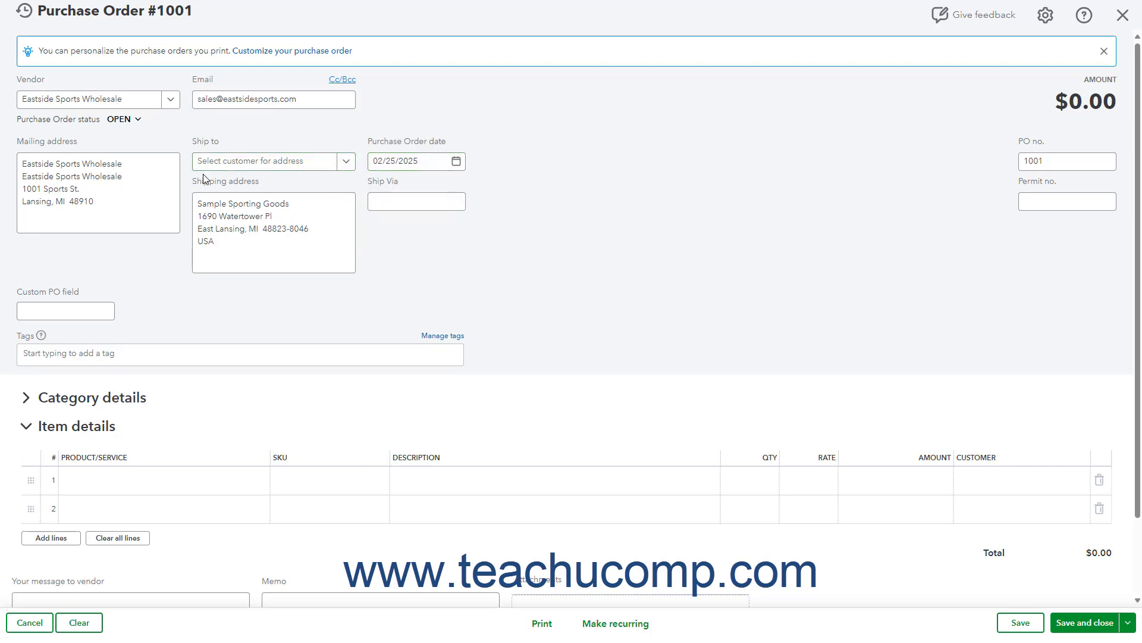
click(163, 172)
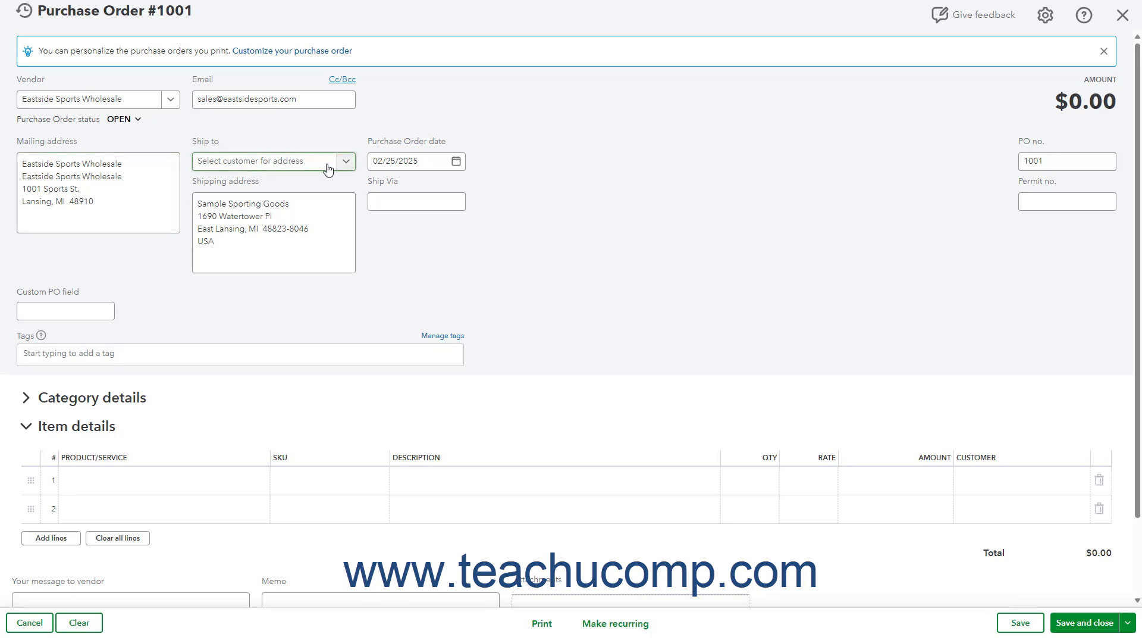
click(346, 162)
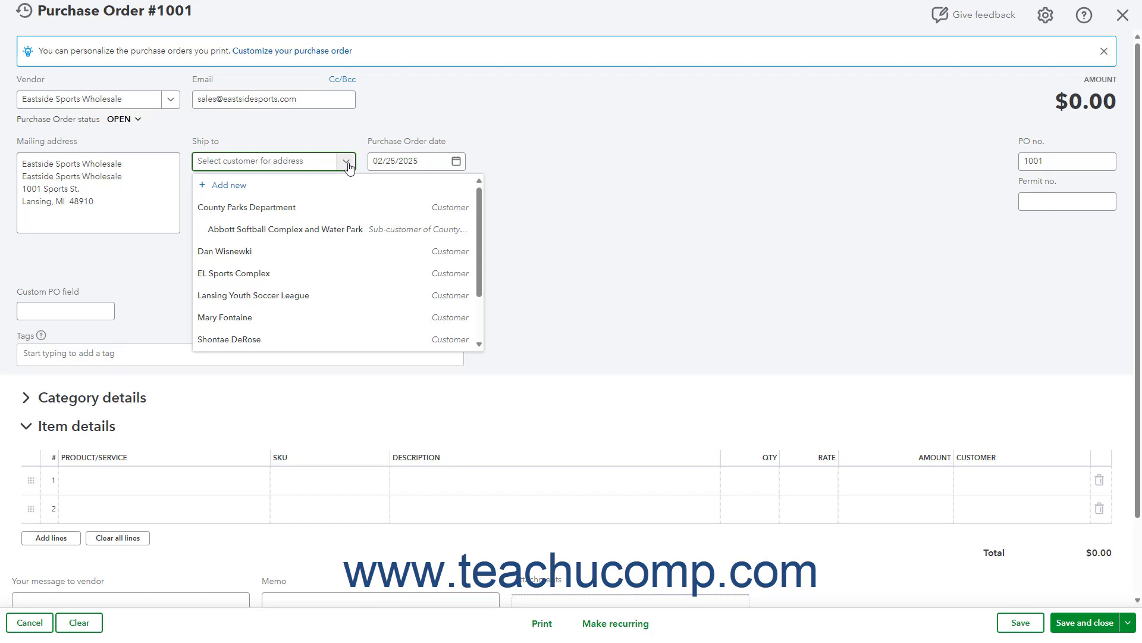
click(347, 165)
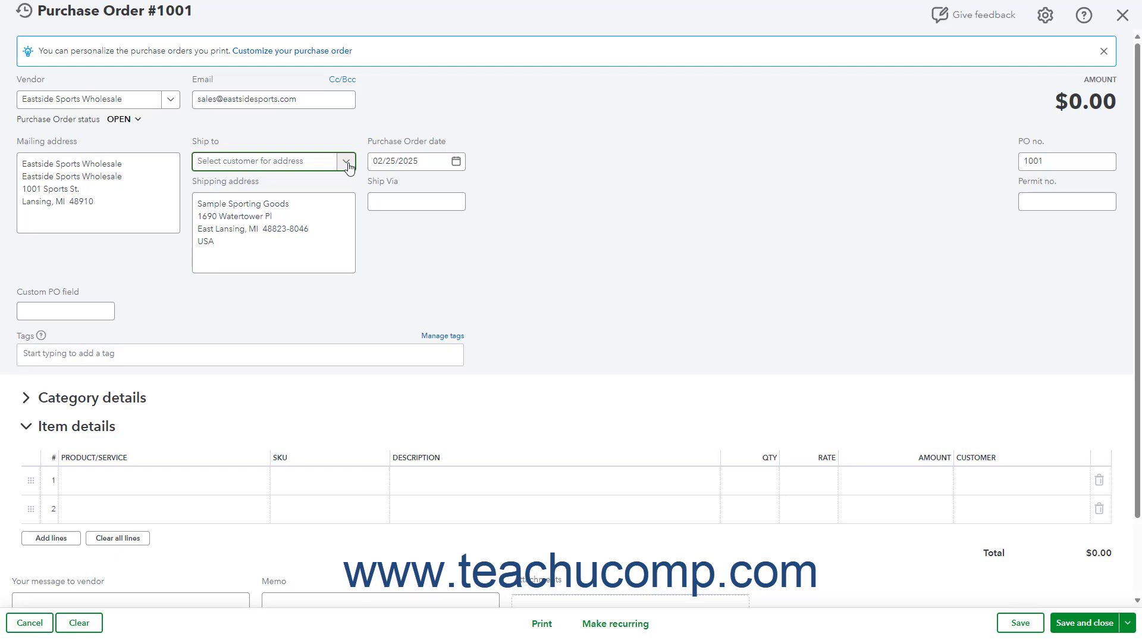
click(317, 208)
click(457, 162)
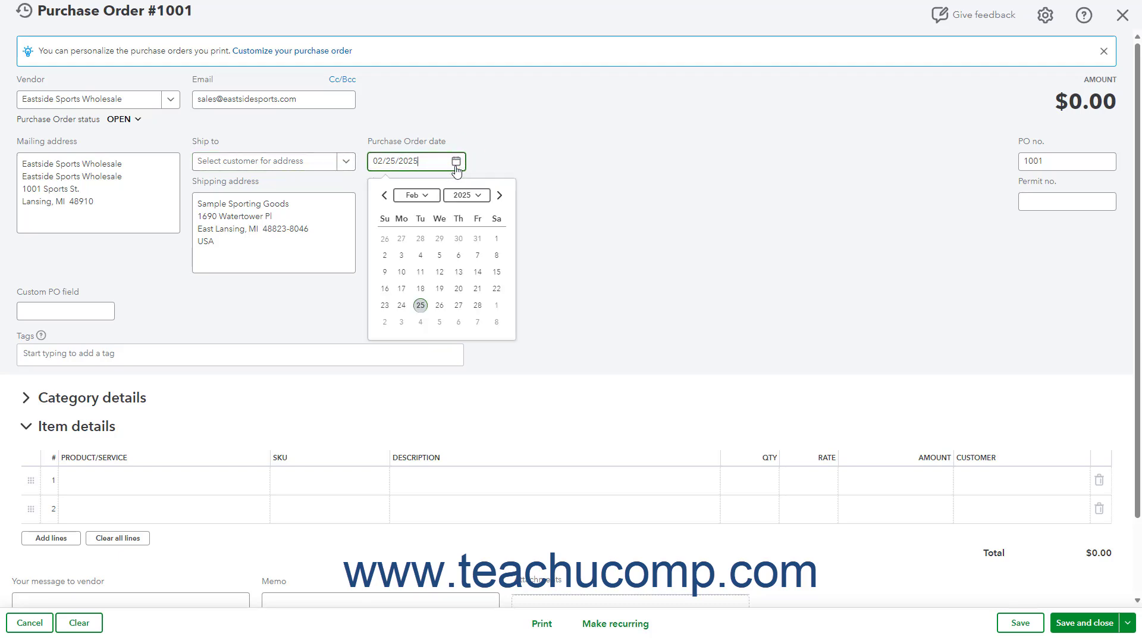
click(404, 303)
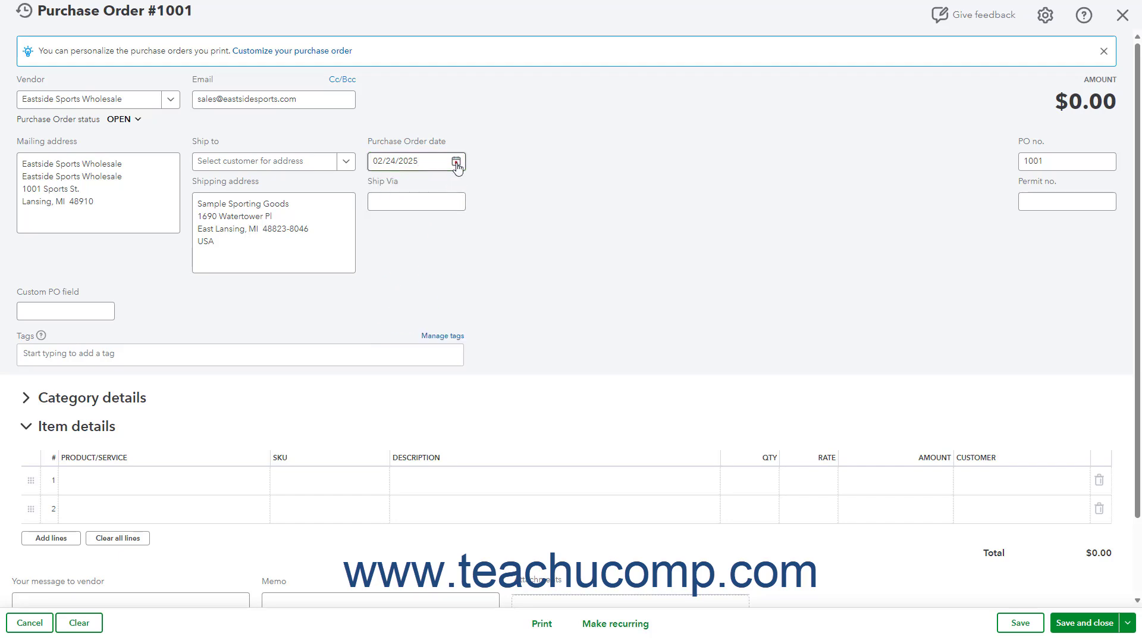
click(456, 161)
click(421, 305)
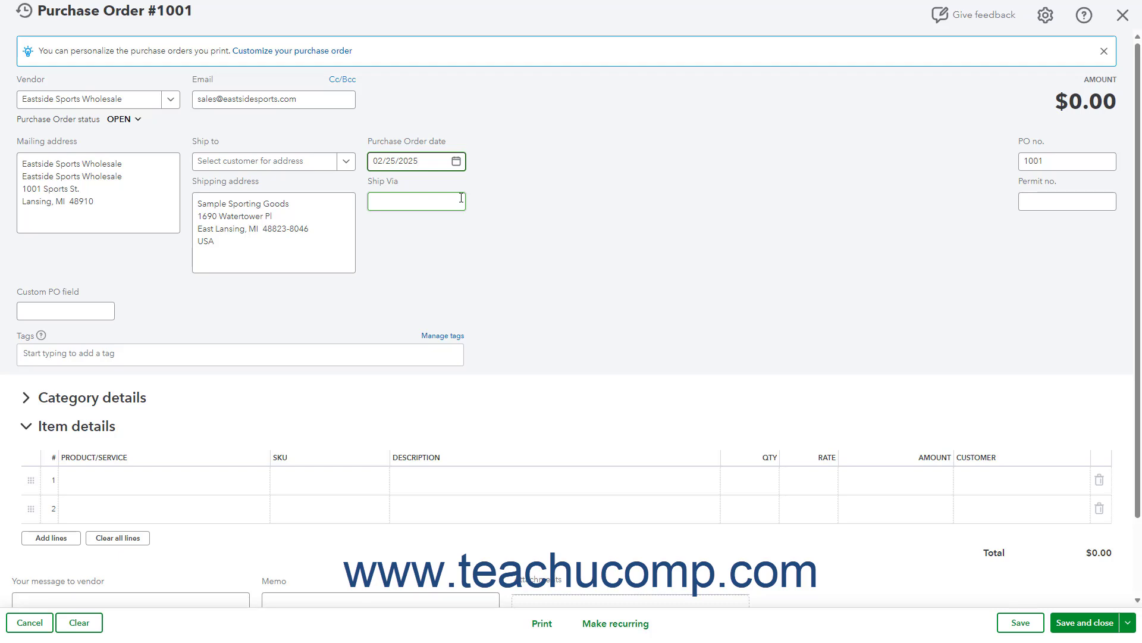
click(450, 198)
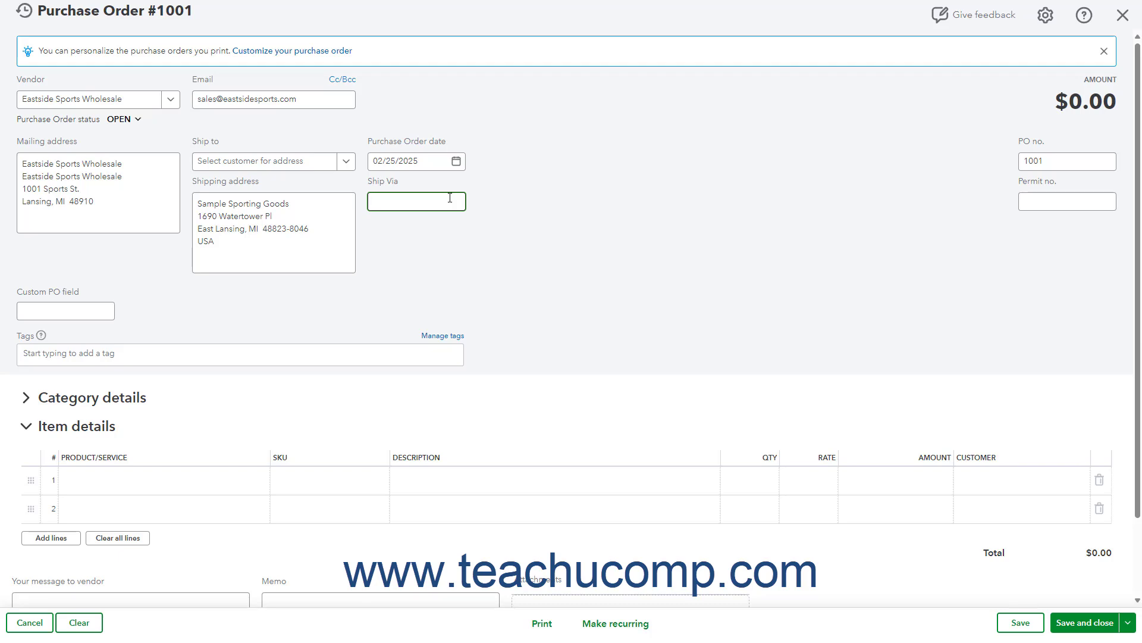
click(76, 310)
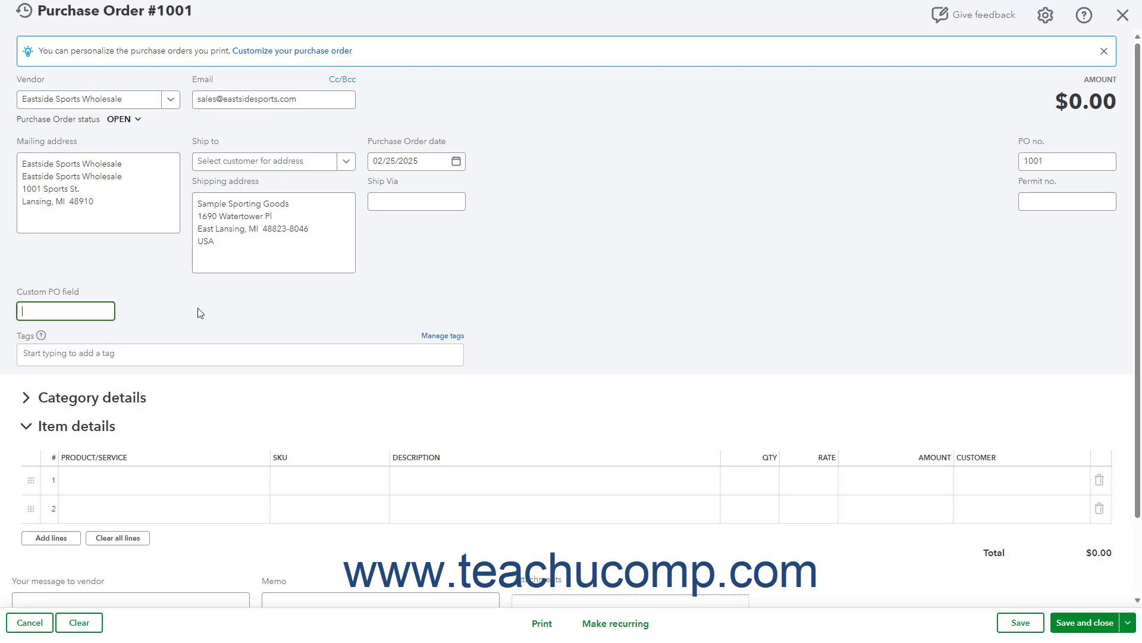
Leave the Custom PO field empty by clicking away from it.
click(488, 357)
Expand Category details, step through line 1's description and amount, then collapse the section.
click(141, 404)
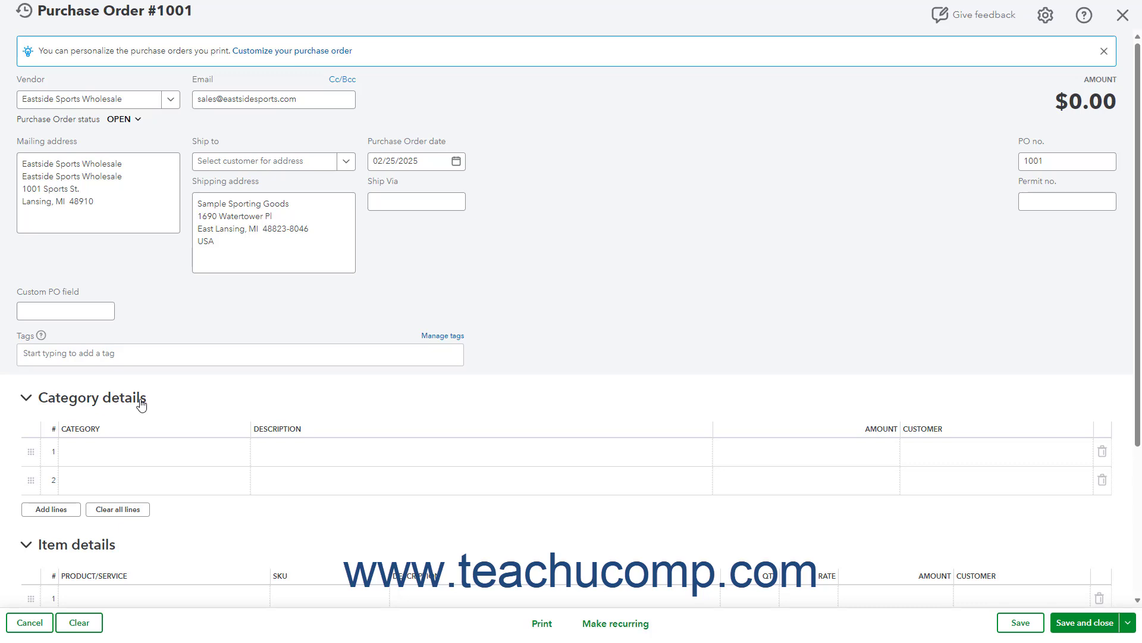
click(143, 452)
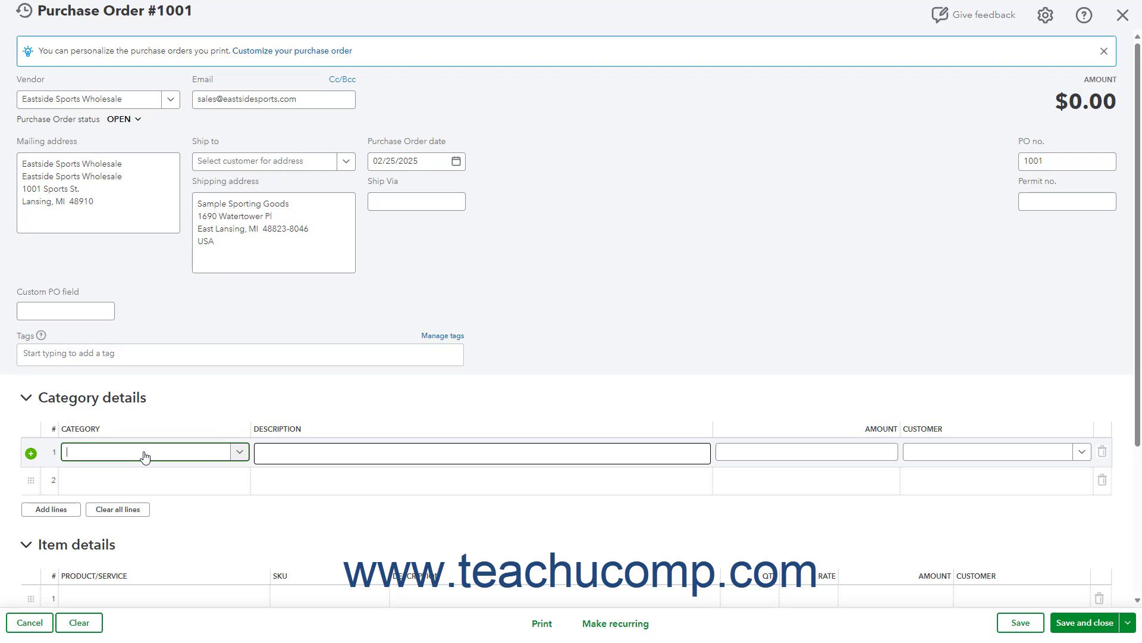
click(307, 455)
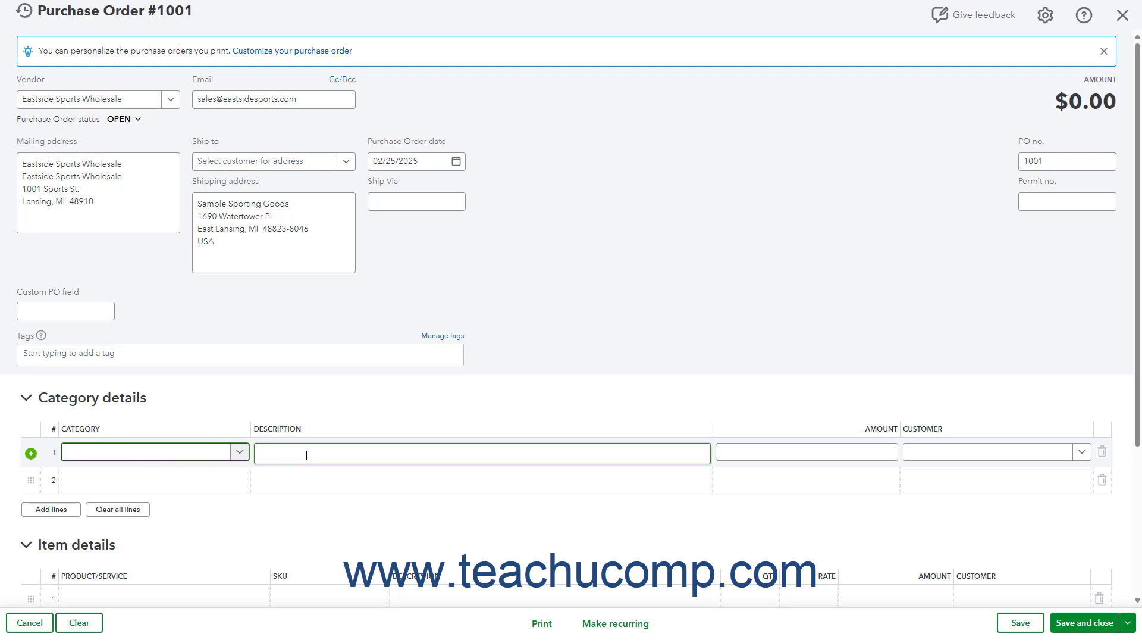
click(763, 451)
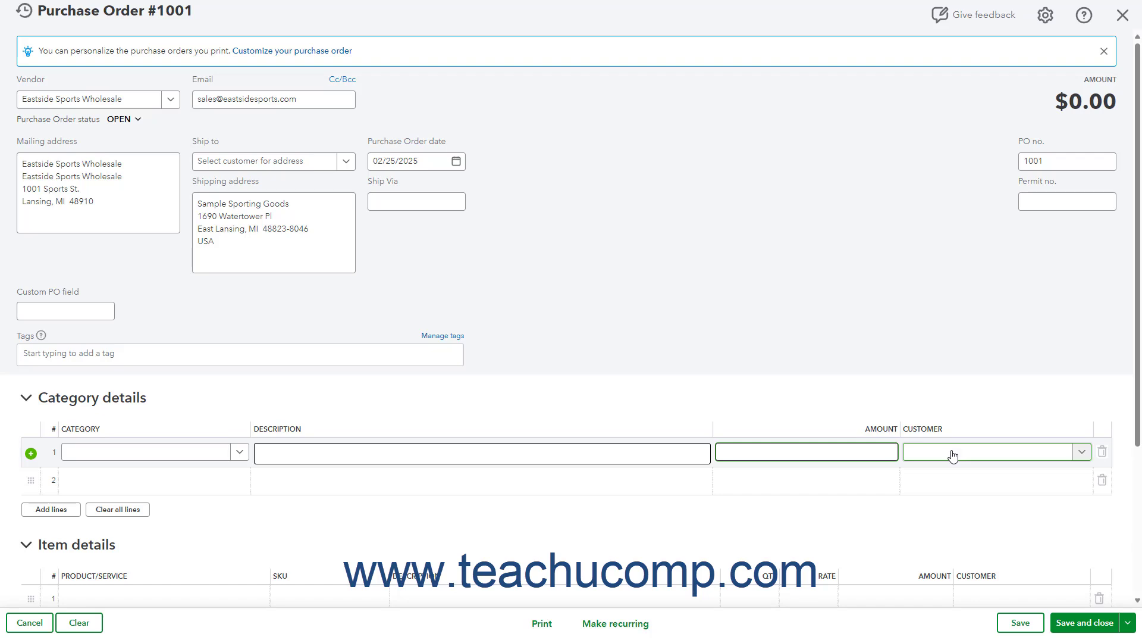
click(28, 398)
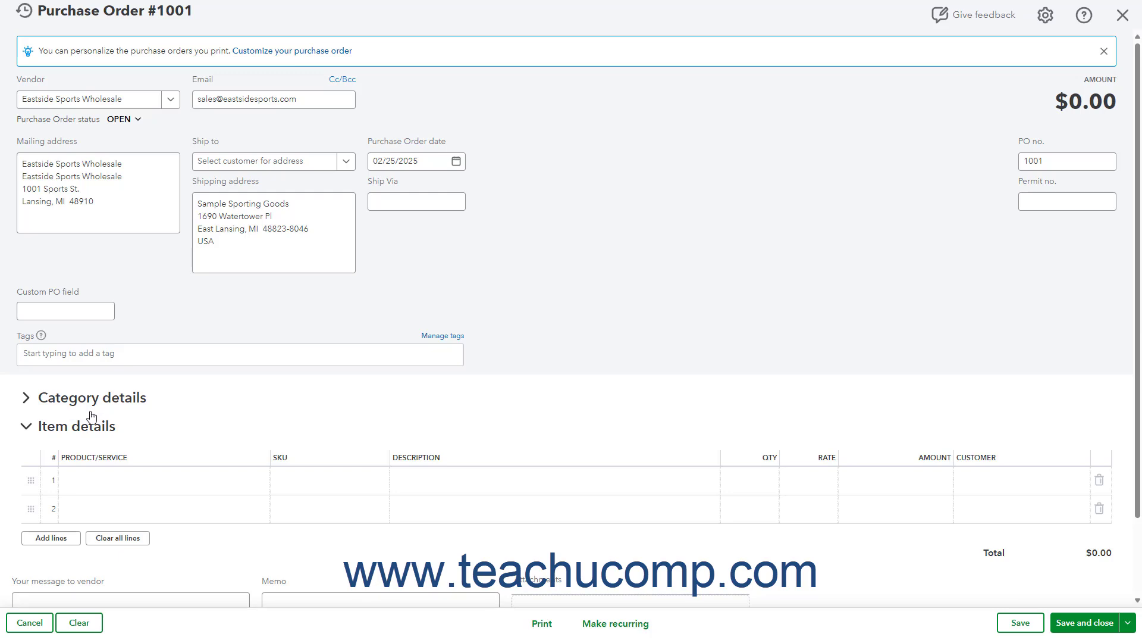
Collapse and re-expand the Item details table, showing its two blank item lines.
scroll(90, 415, down, 1)
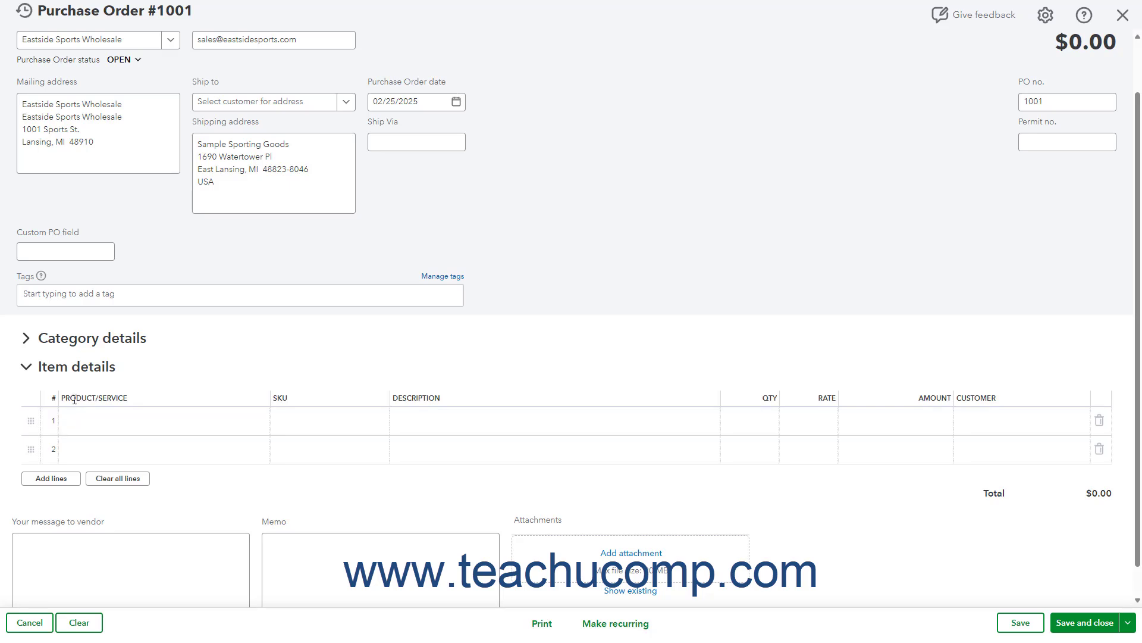
click(35, 376)
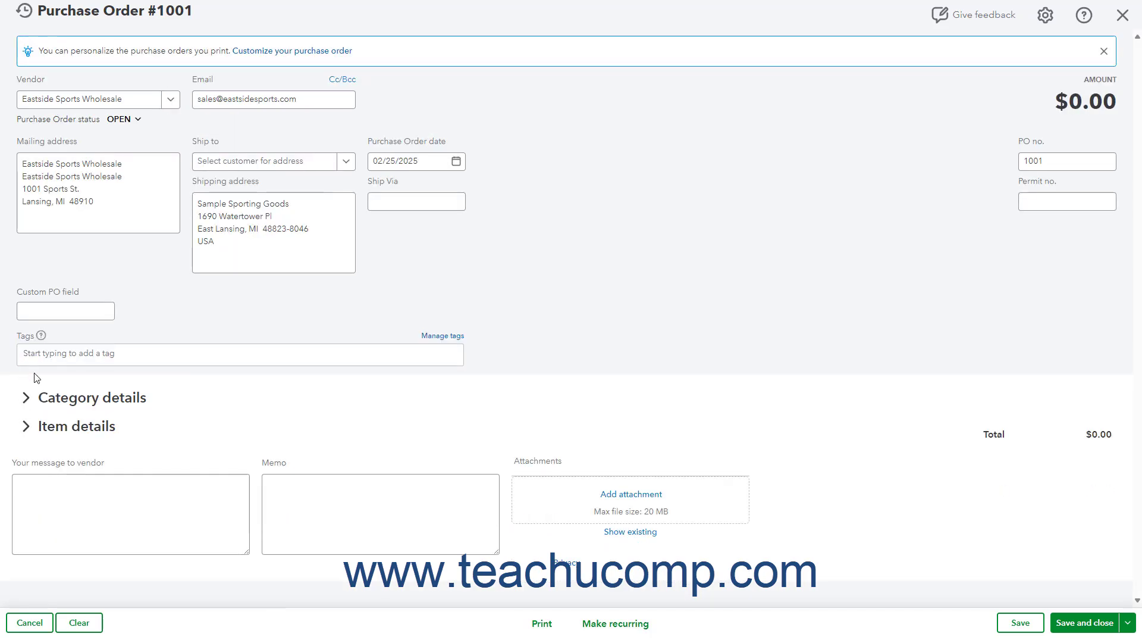
click(28, 426)
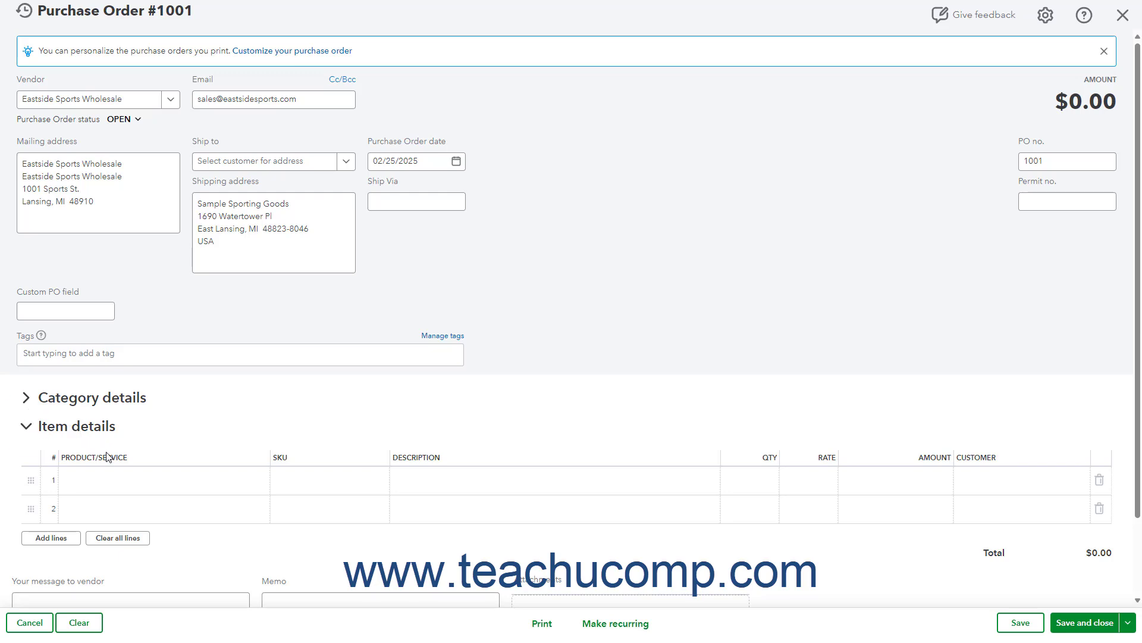
Choose Athletic Clothing:Football Jersey for item line 1, at rate 20 for $20.00.
click(108, 480)
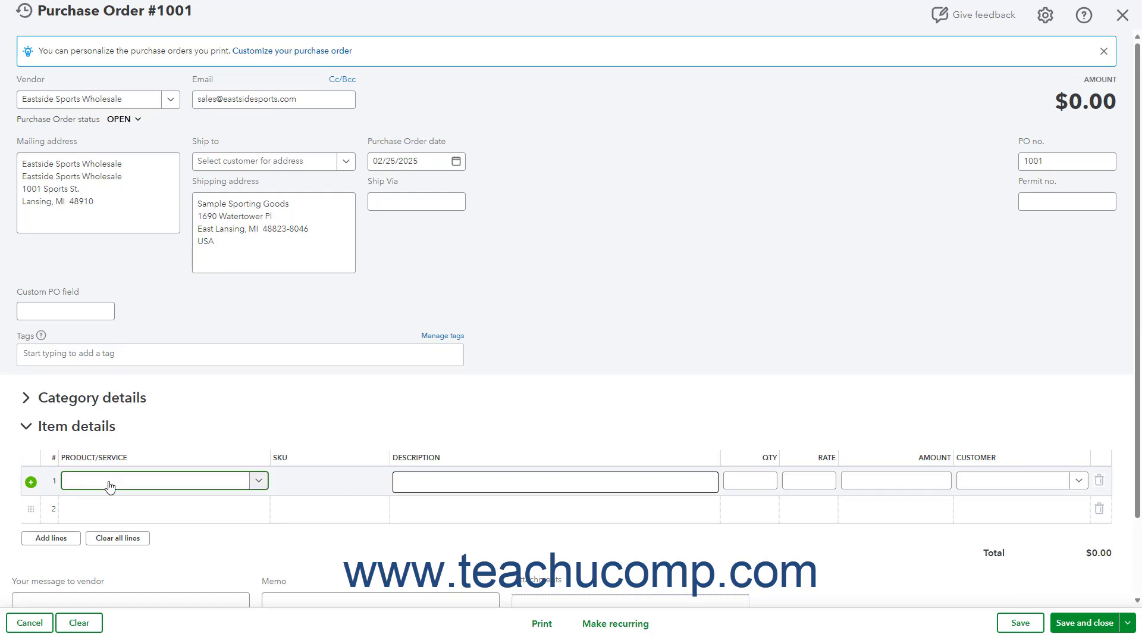
click(258, 480)
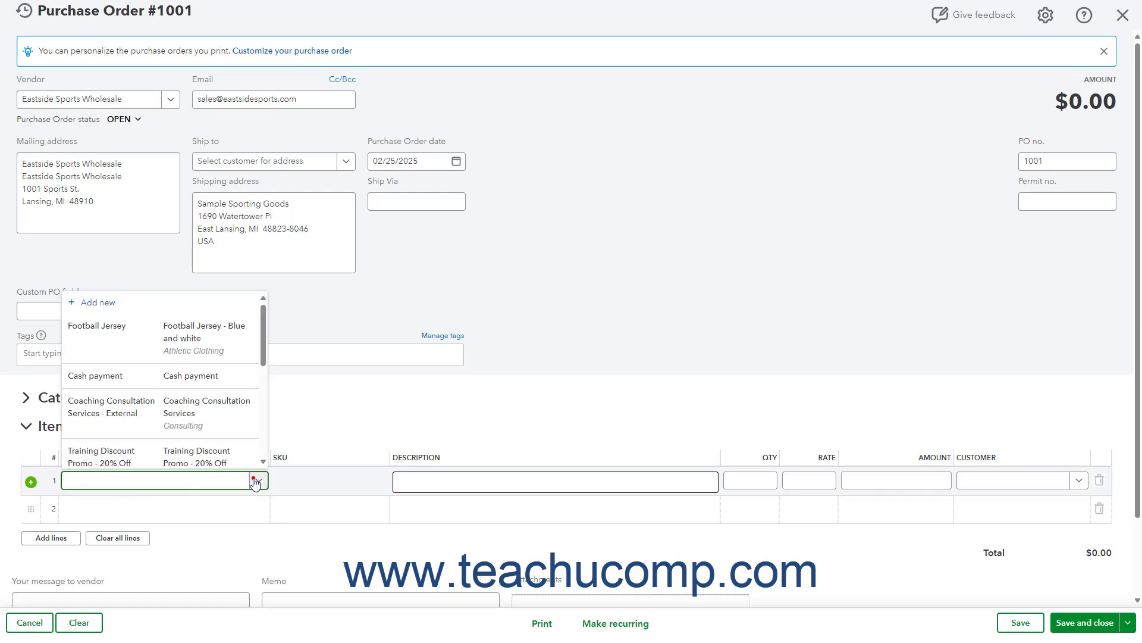
click(198, 355)
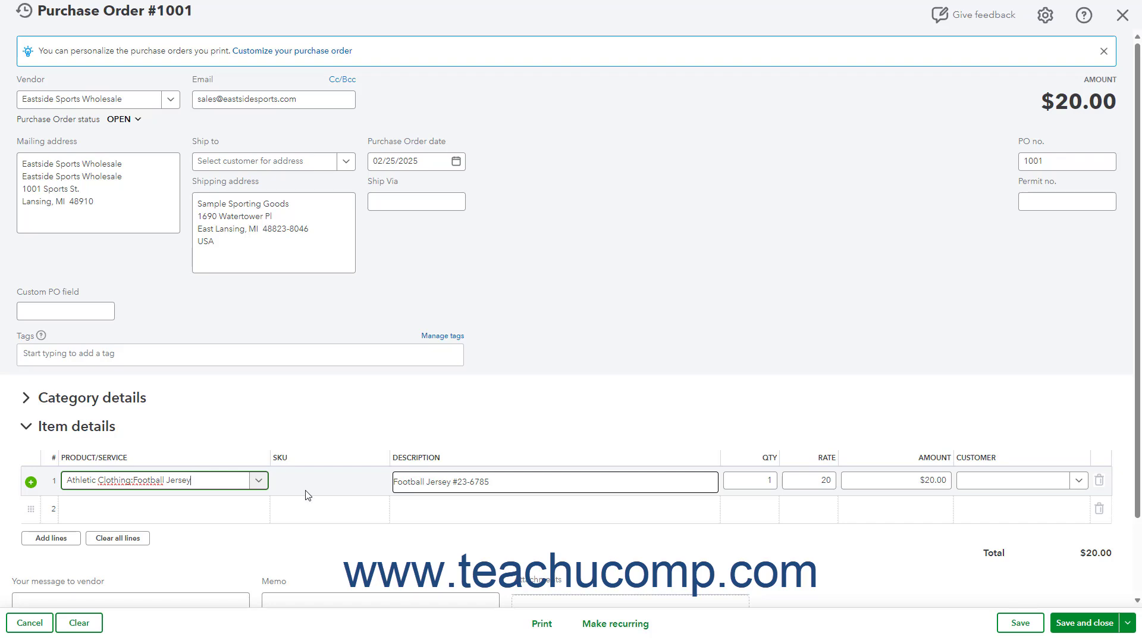
Change the Football Jersey quantity to 5, bringing the total to $100.00.
click(502, 483)
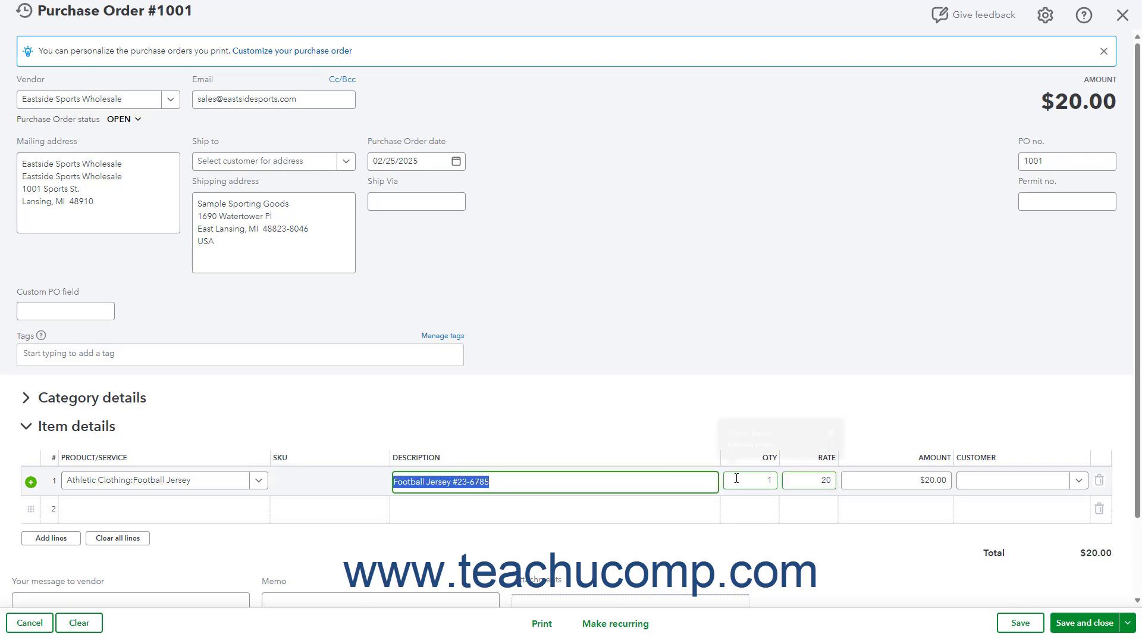
click(767, 481)
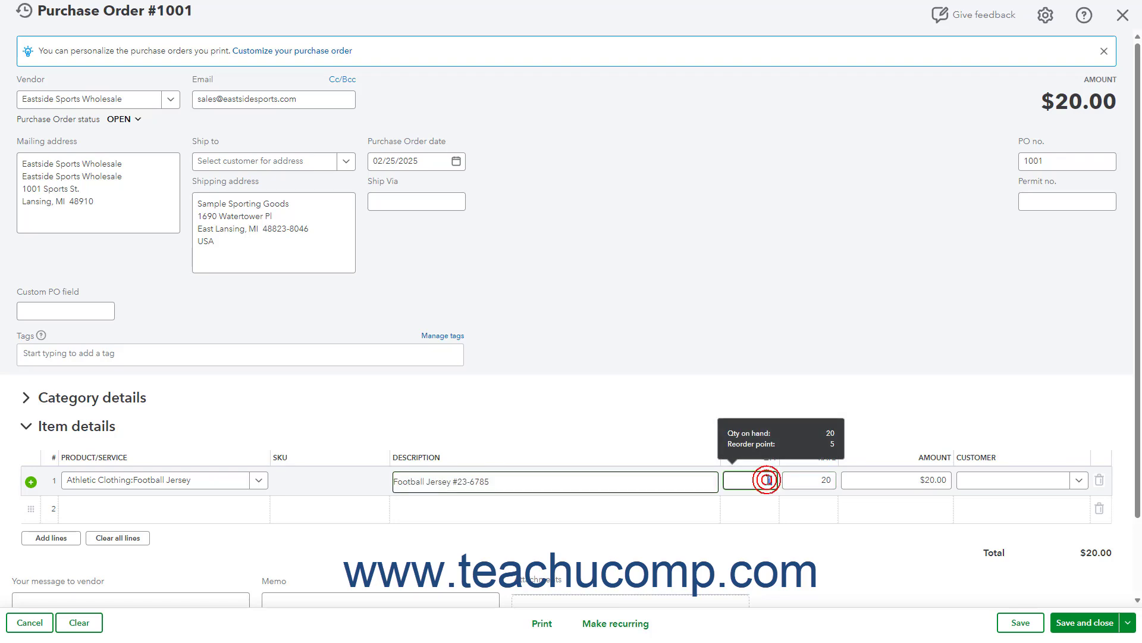
click(816, 481)
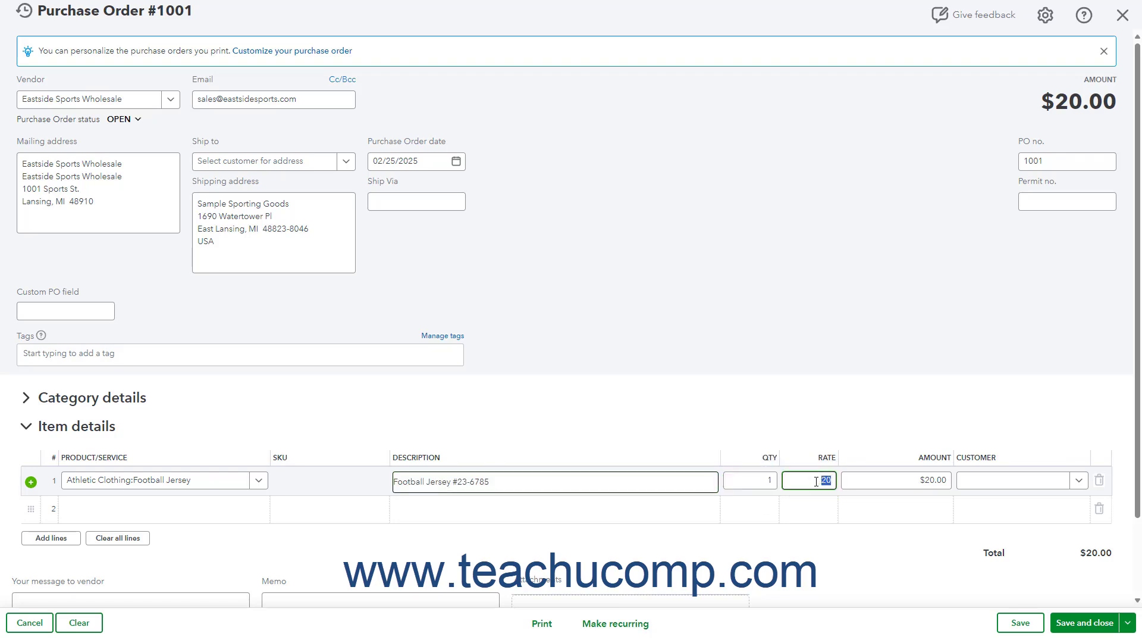
click(884, 479)
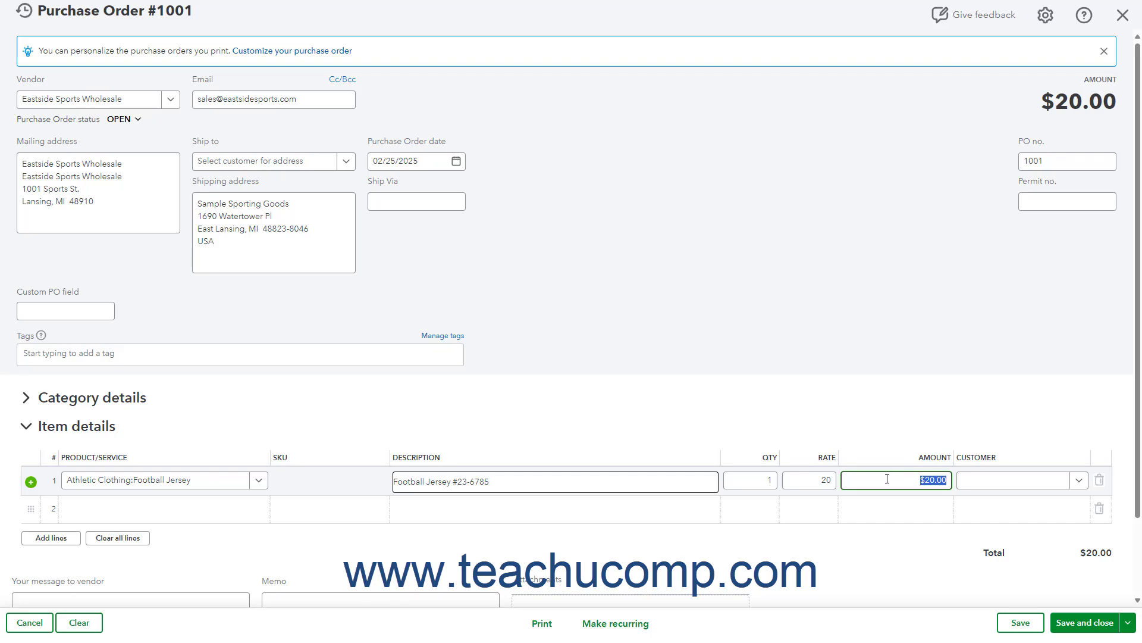
click(766, 480)
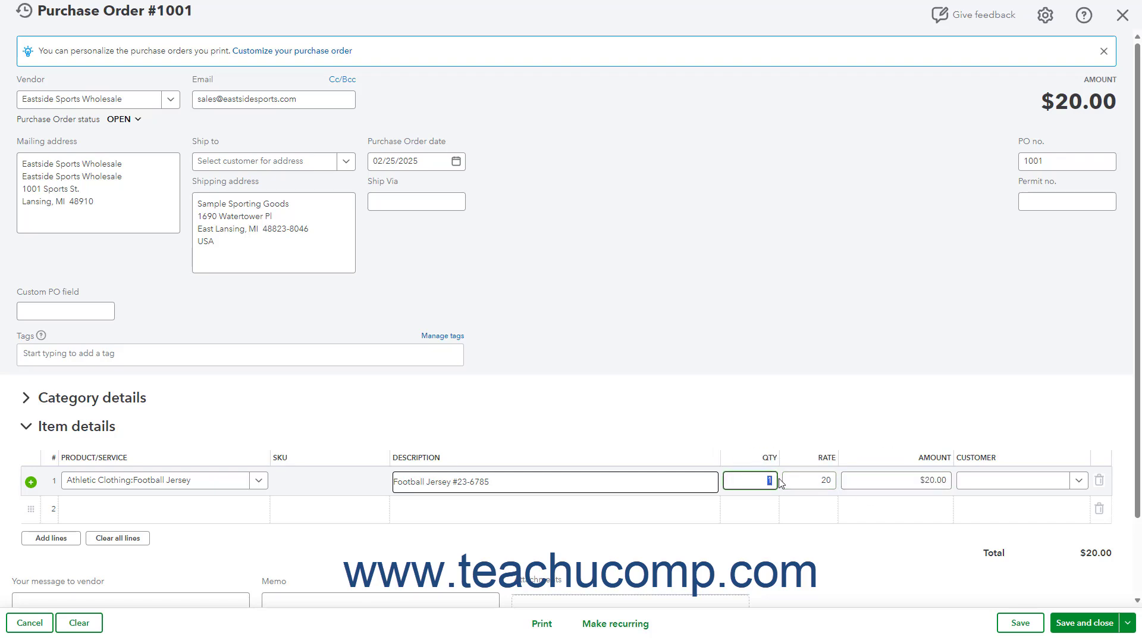
text(5)
key(Tab)
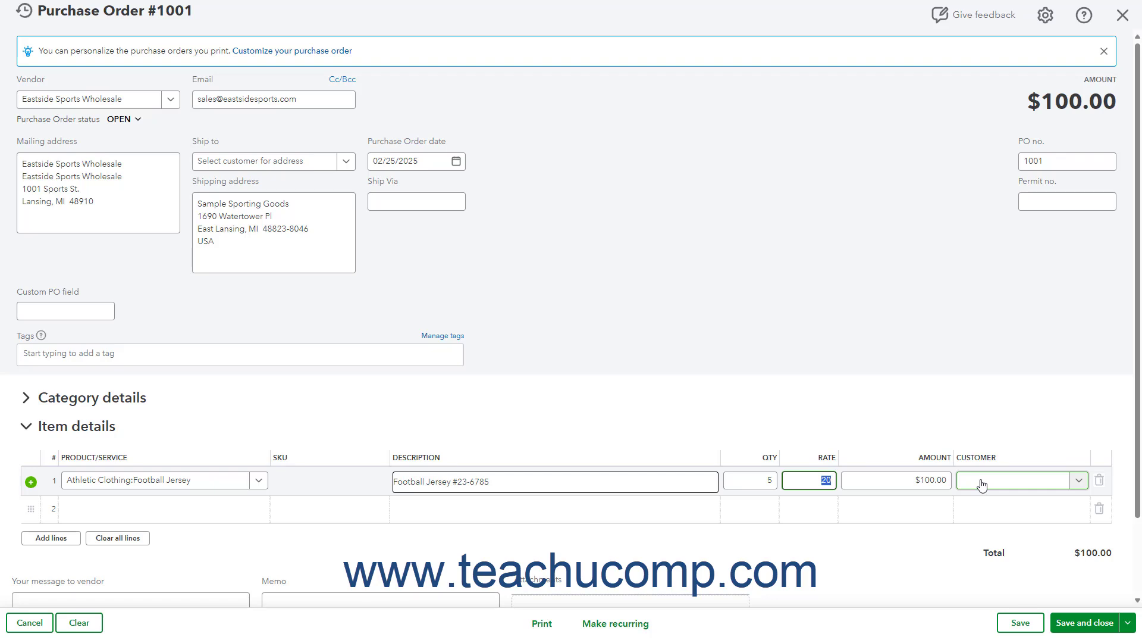
Commit the jersey line by moving into line 2, which adds a third blank line.
click(246, 504)
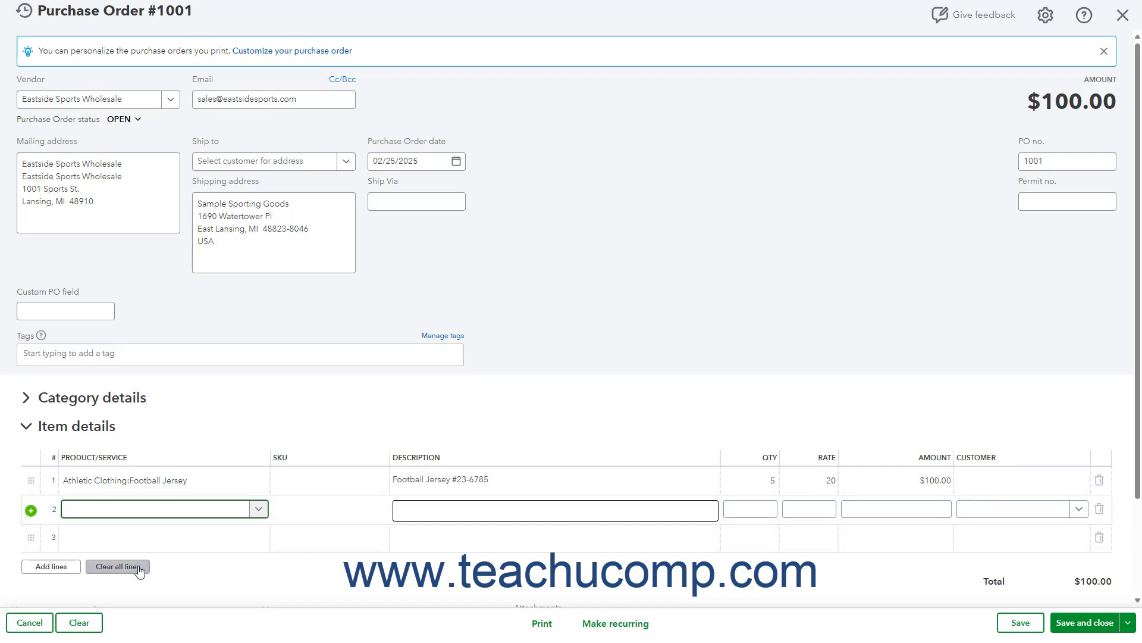
scroll(269, 528, down, 2)
click(270, 528)
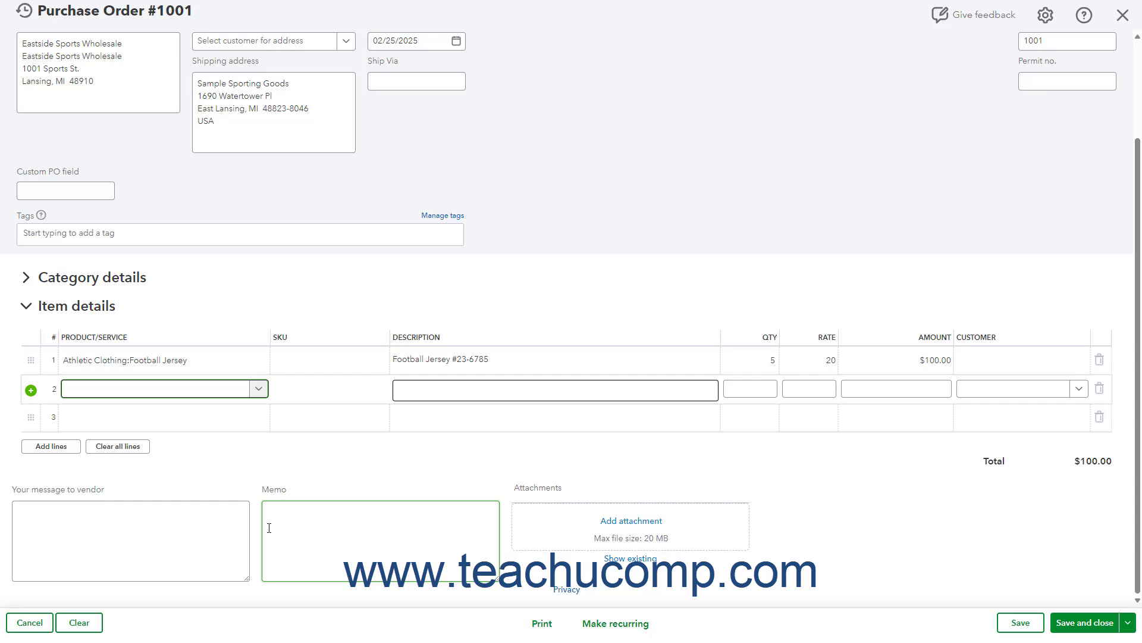
click(172, 526)
click(172, 524)
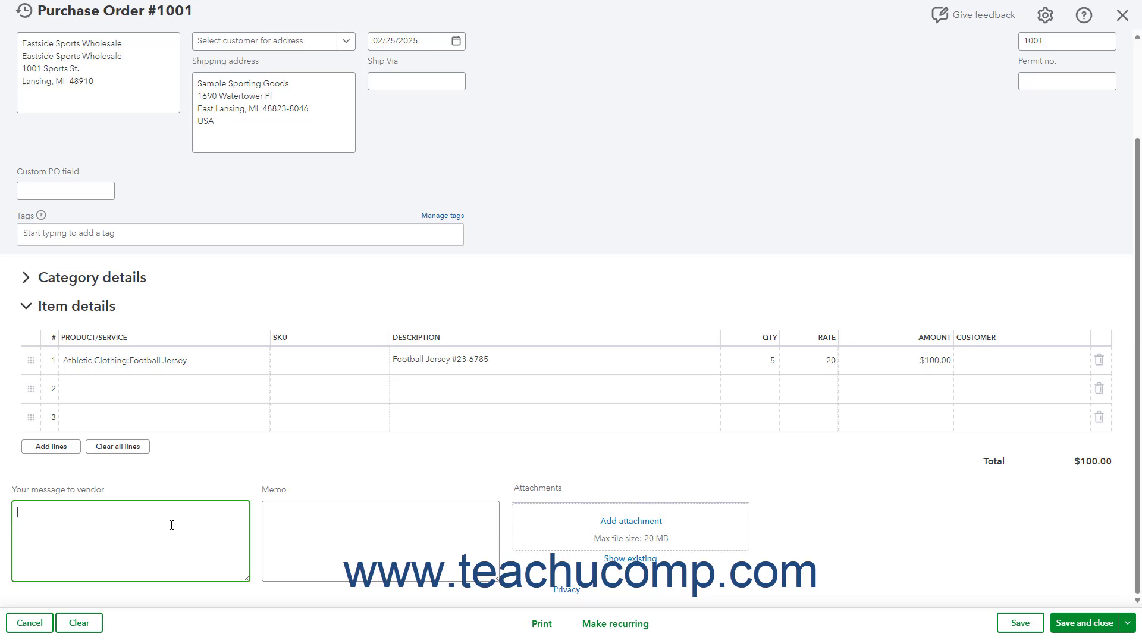
click(320, 519)
click(320, 518)
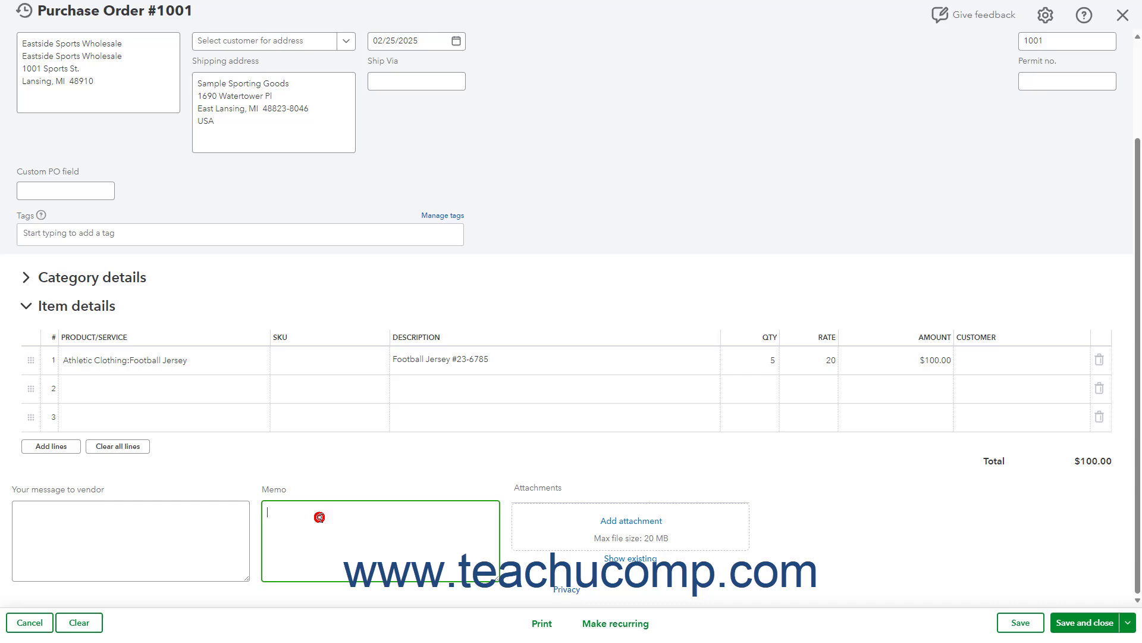
click(1125, 623)
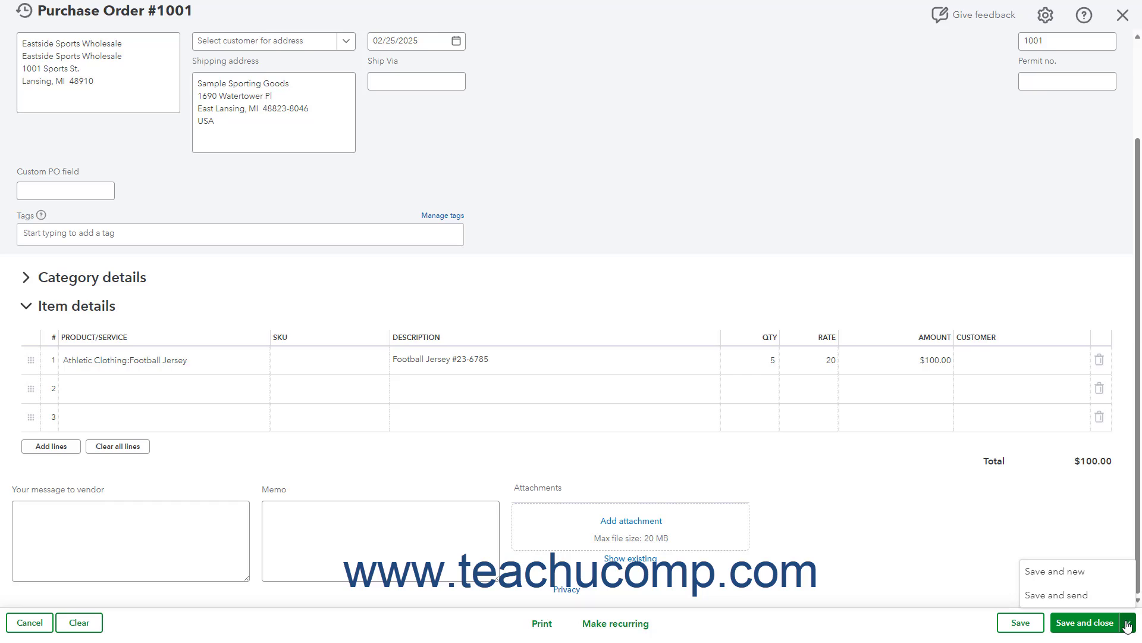
click(924, 627)
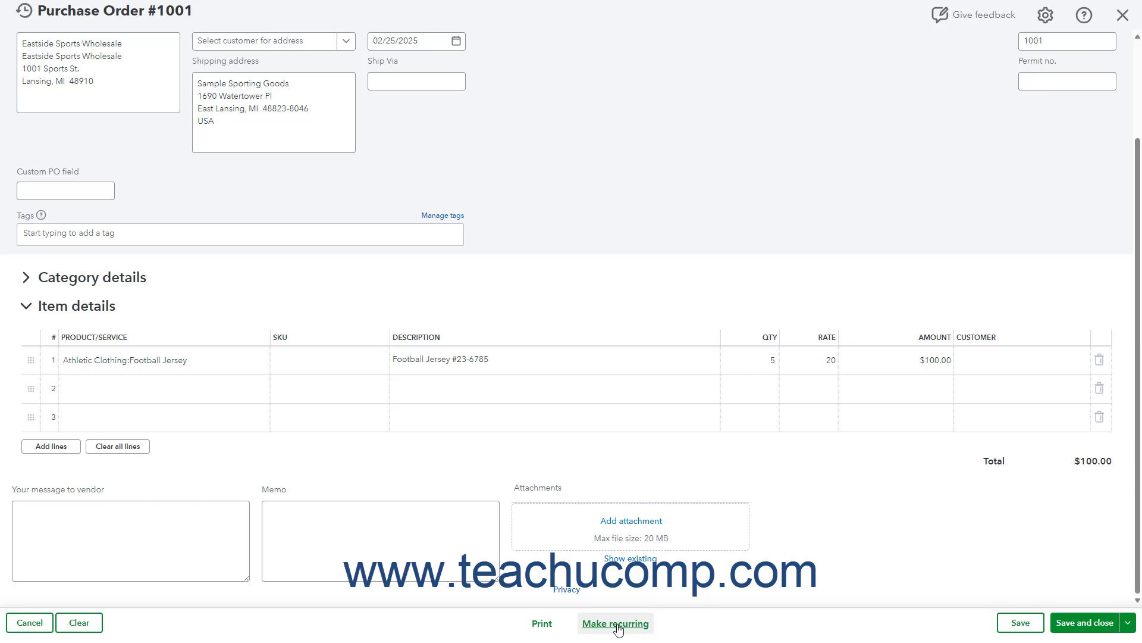
Save Purchase Order #1001 and glance at the other save options without choosing one.
click(1005, 625)
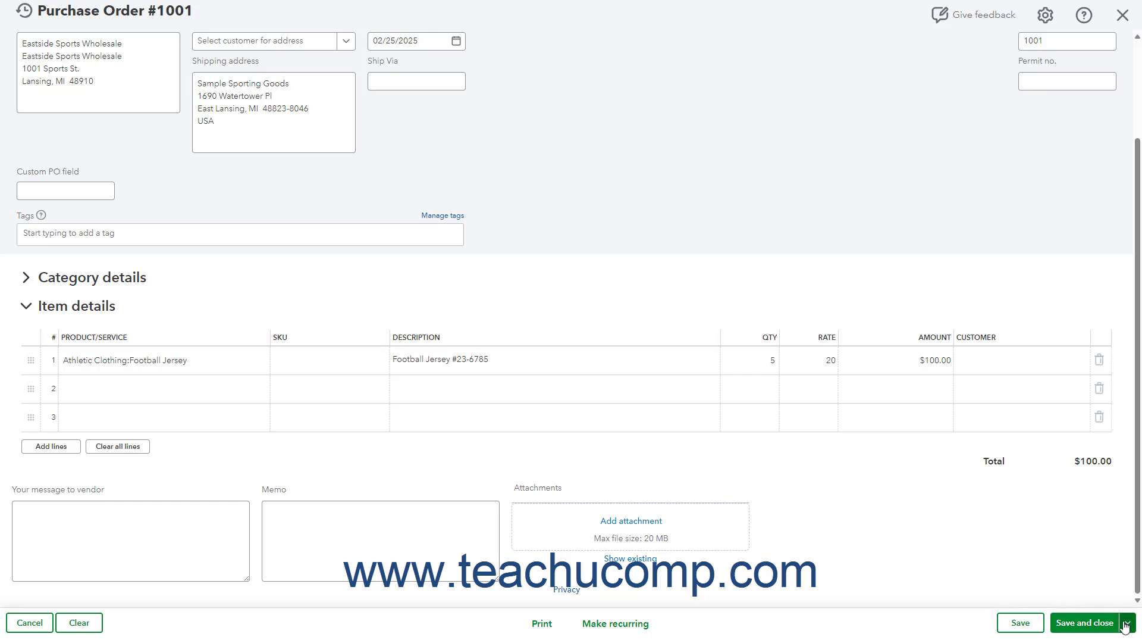
click(1125, 623)
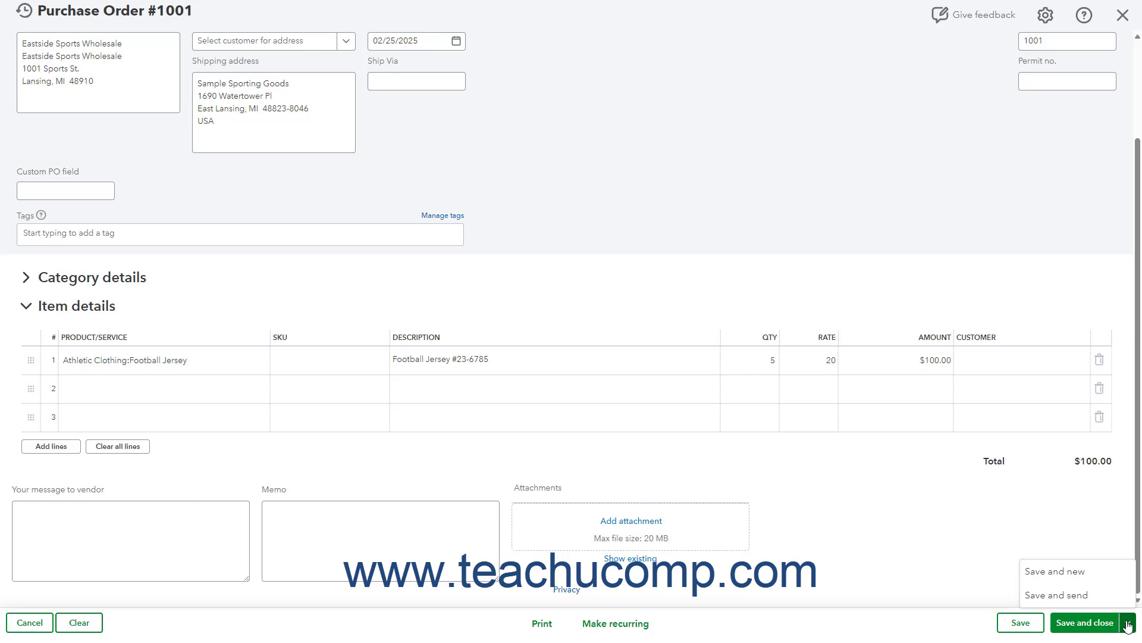
click(1128, 625)
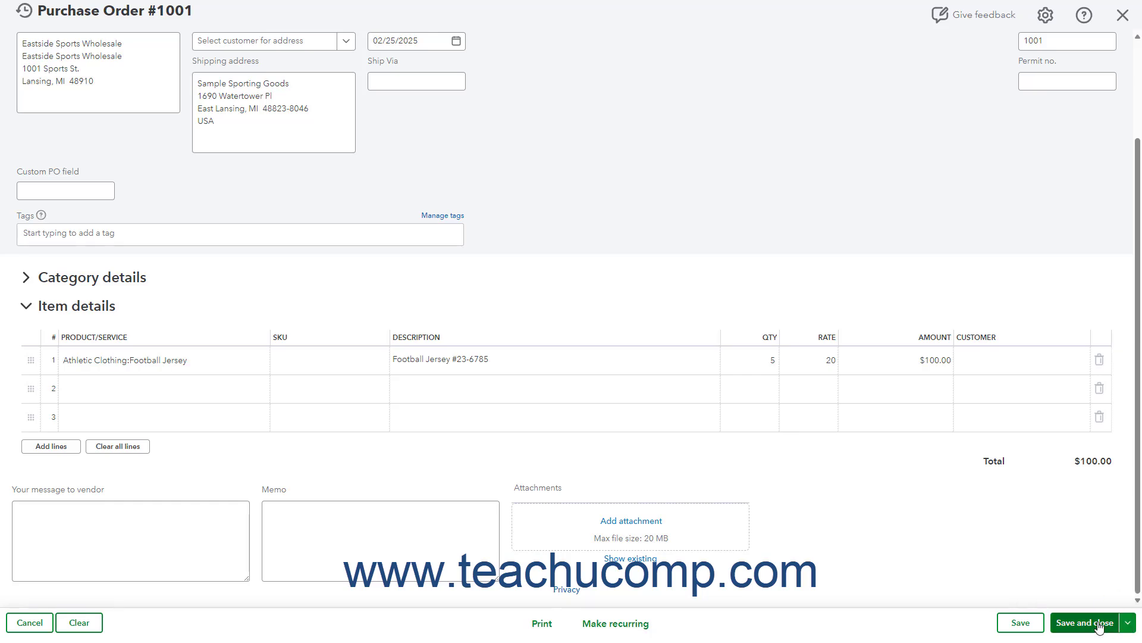
Save and close Purchase Order #1001, returning to the Products & services list.
click(1098, 624)
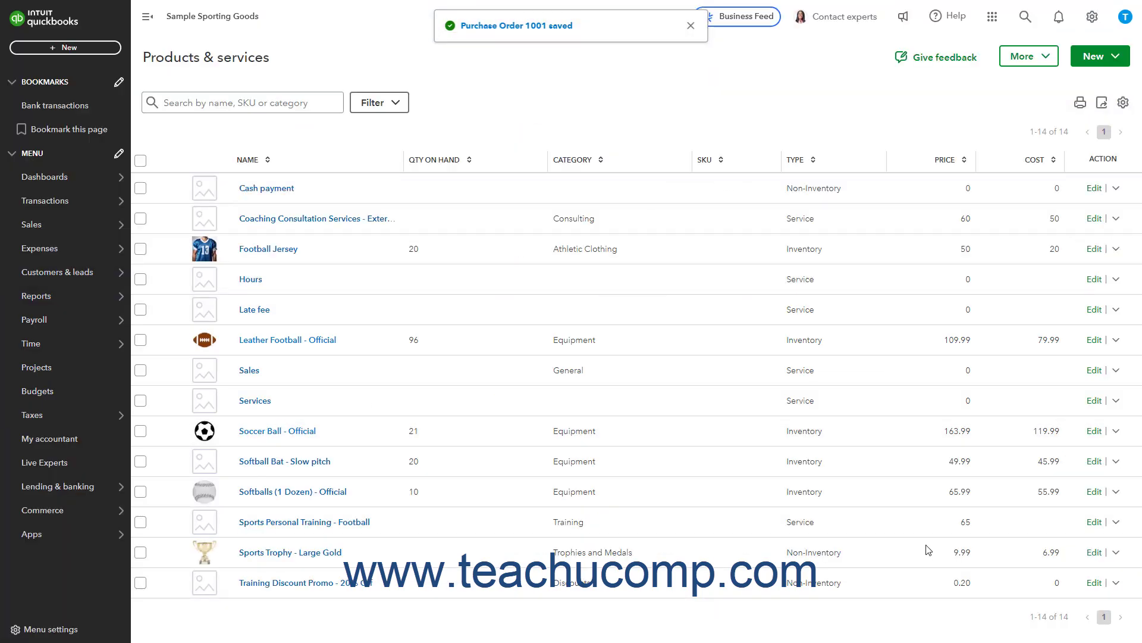